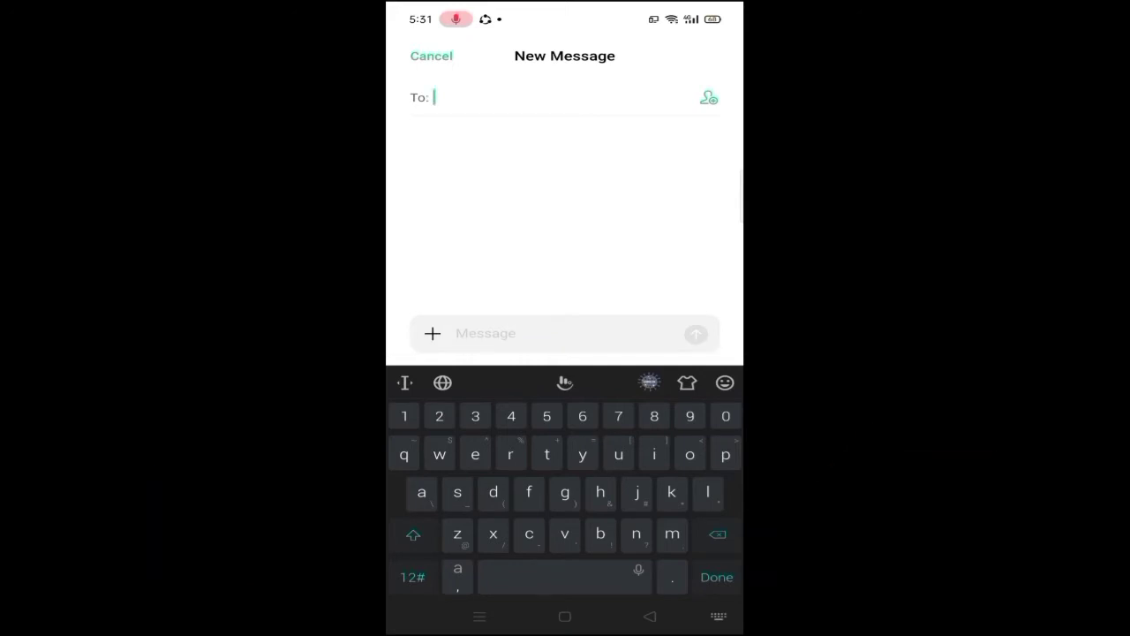
Dismiss the blank Messages draft showing the TouchPal keyboard.
left_click(650, 616)
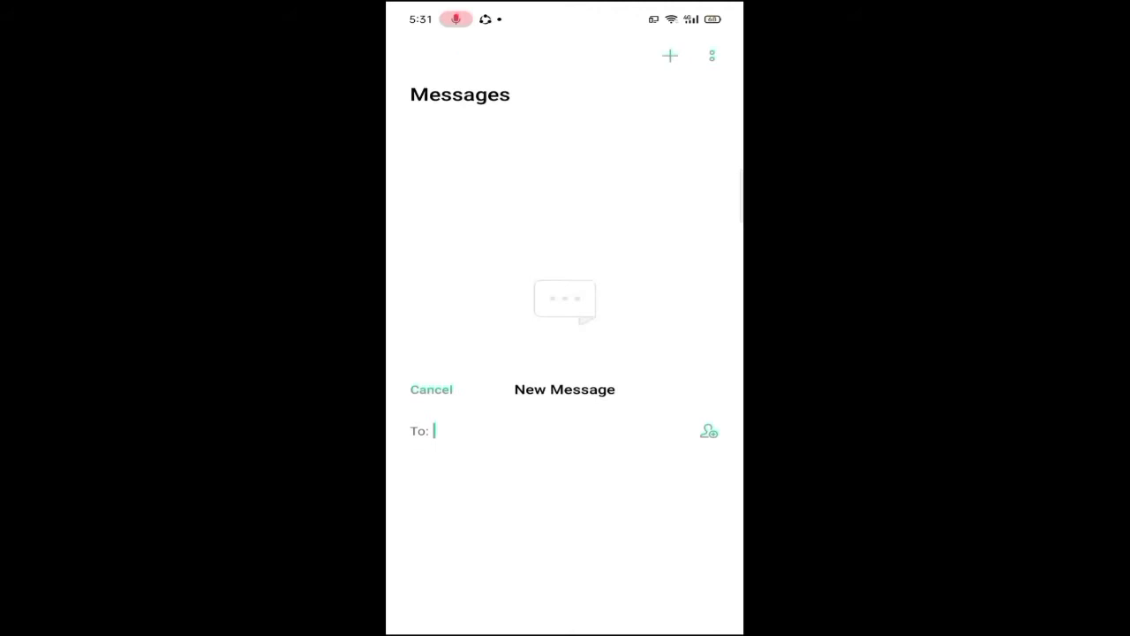
Leave Messages, launch Settings from the next home page, and open Additional settings.
left_click(650, 617)
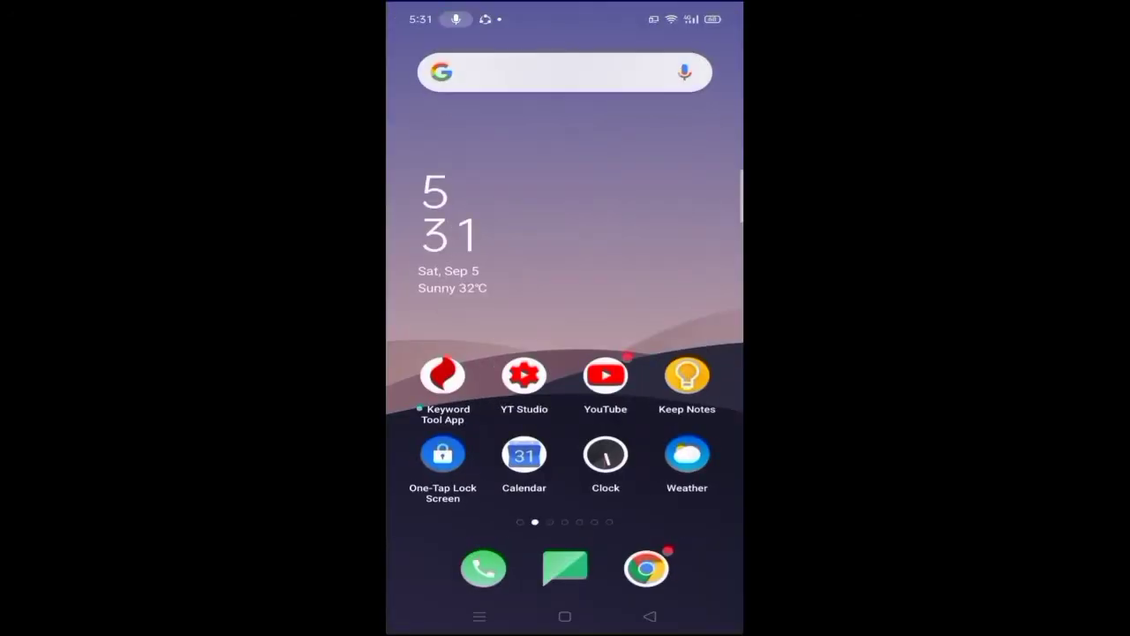
left_click_drag(672, 265, 442, 265)
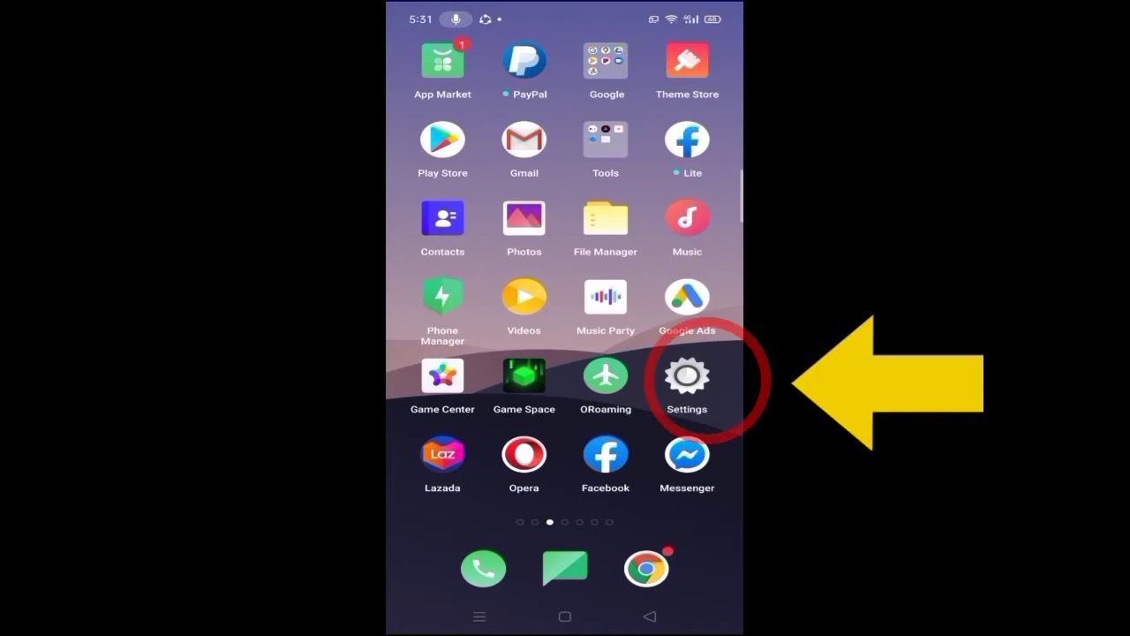
left_click(687, 377)
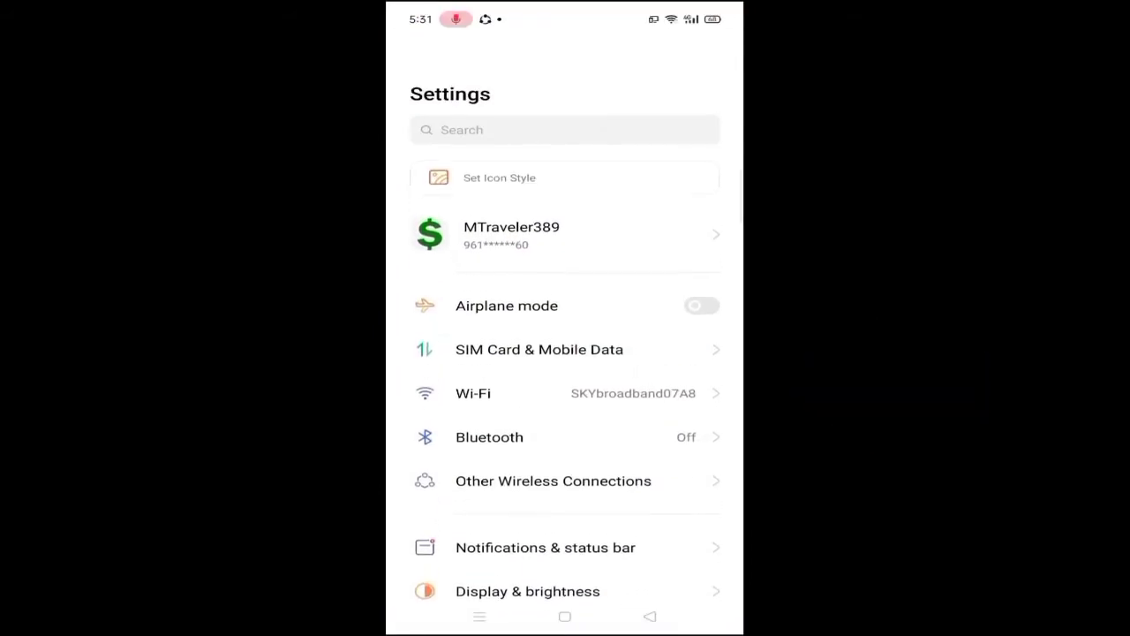
scroll(565, 353, "down", 10)
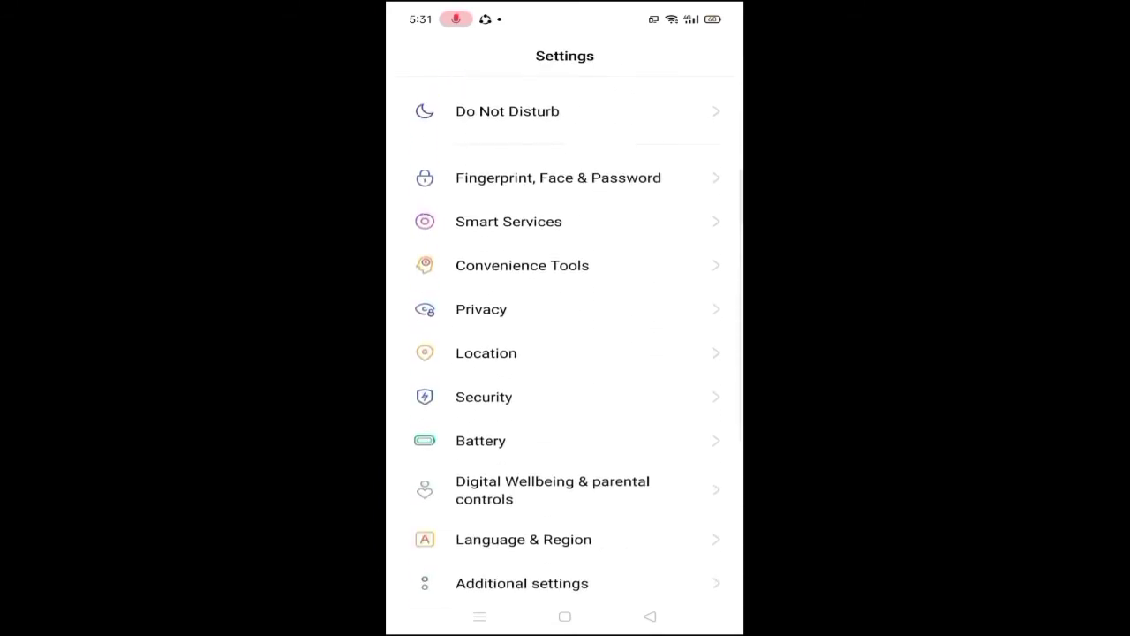
scroll(565, 353, "down", 3)
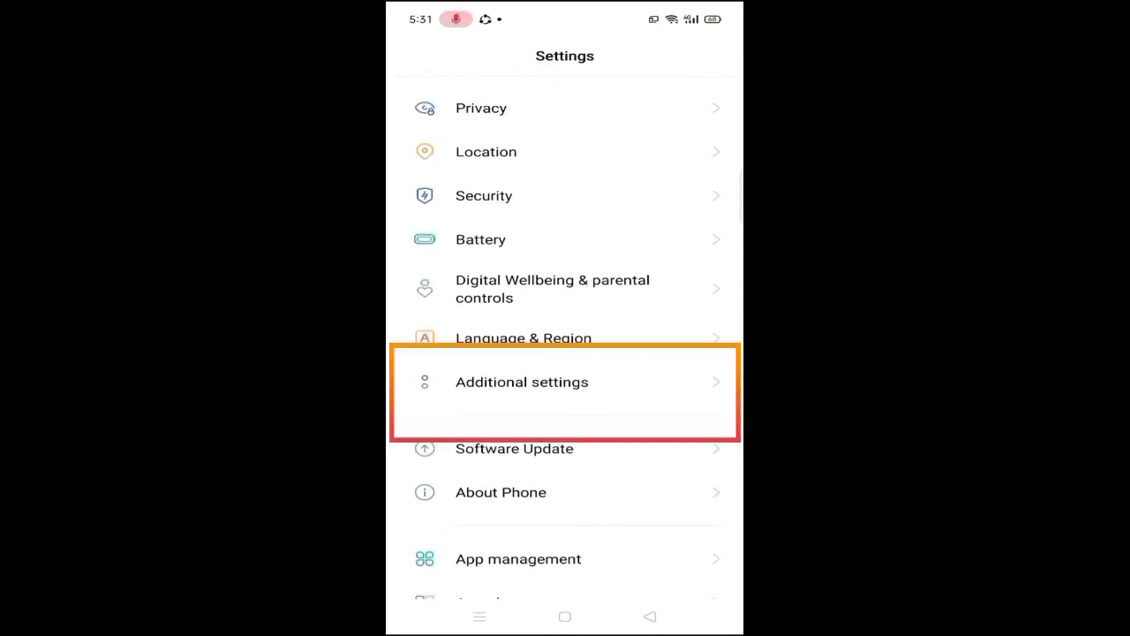
left_click(522, 382)
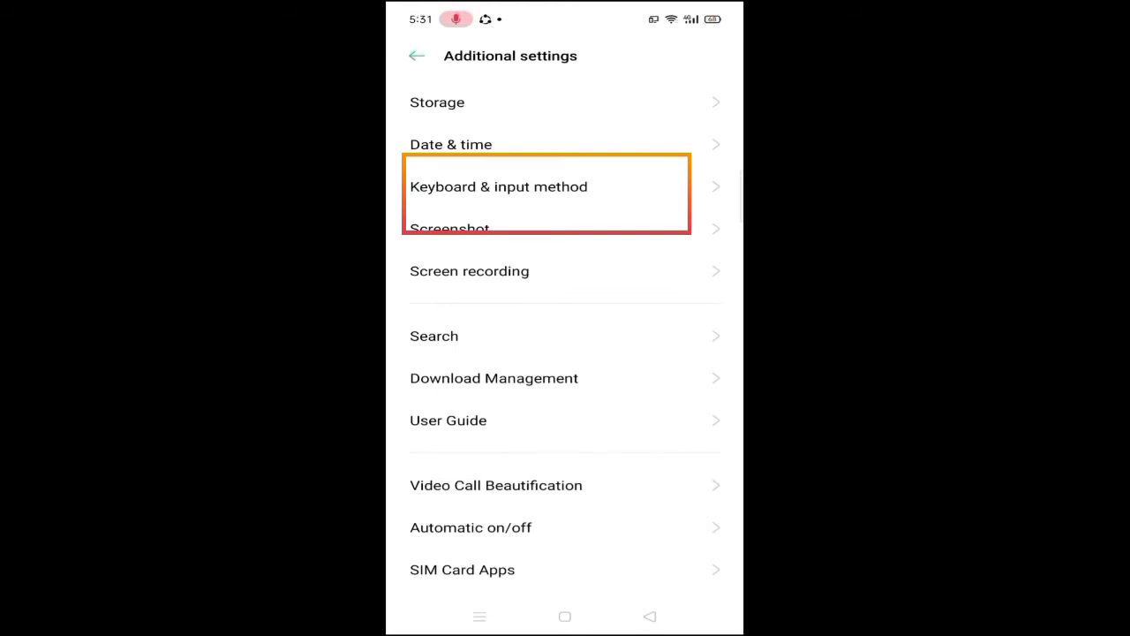
Change the current keyboard from TouchPal to Gboard under Keyboard & input method.
left_click(498, 186)
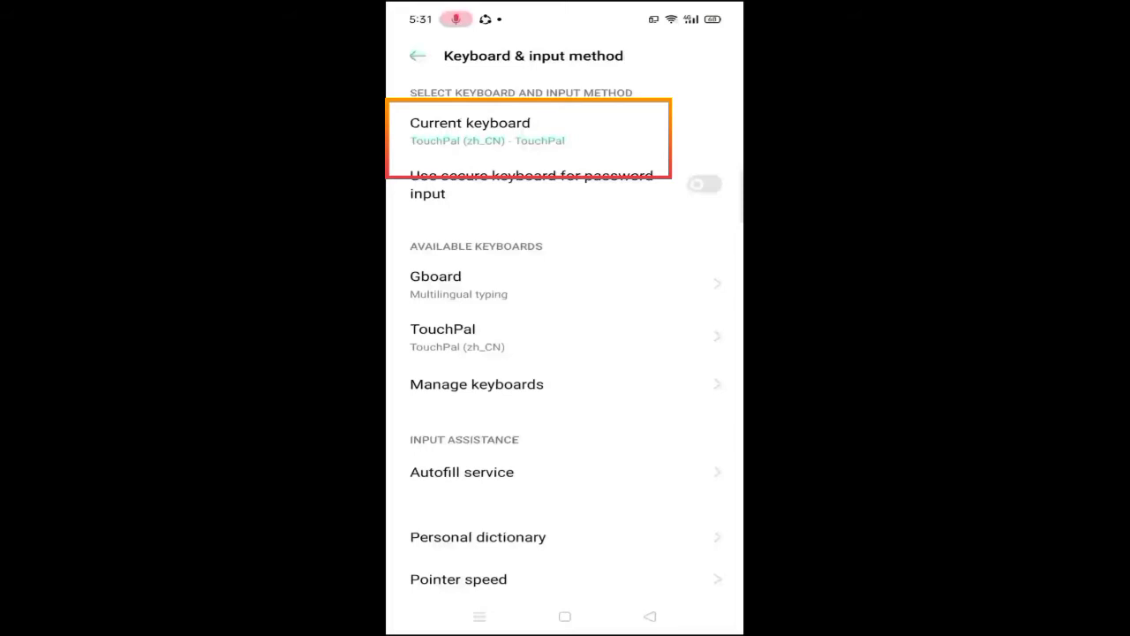
left_click(470, 131)
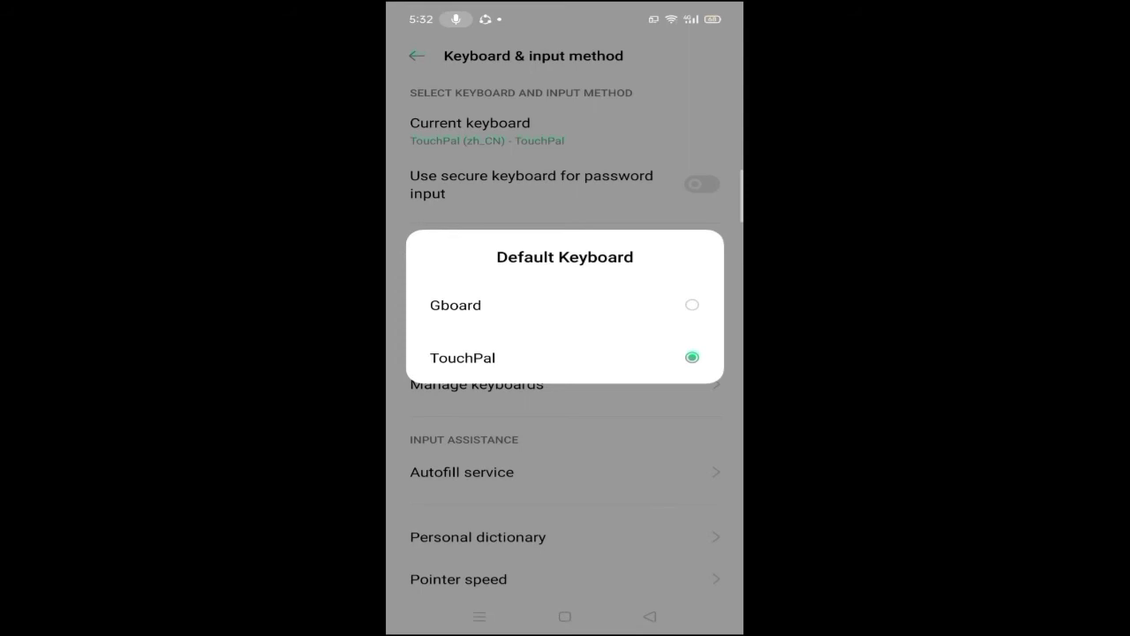
left_click(530, 304)
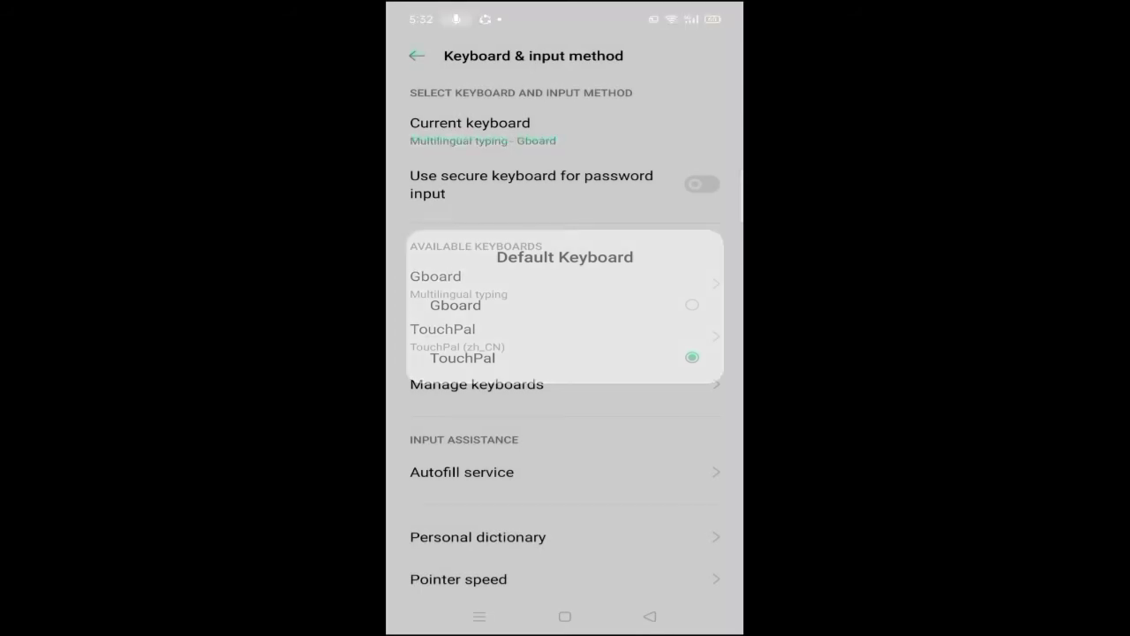
Exit Settings to the home screen and start a new Messages draft to check for Gboard.
left_click(650, 616)
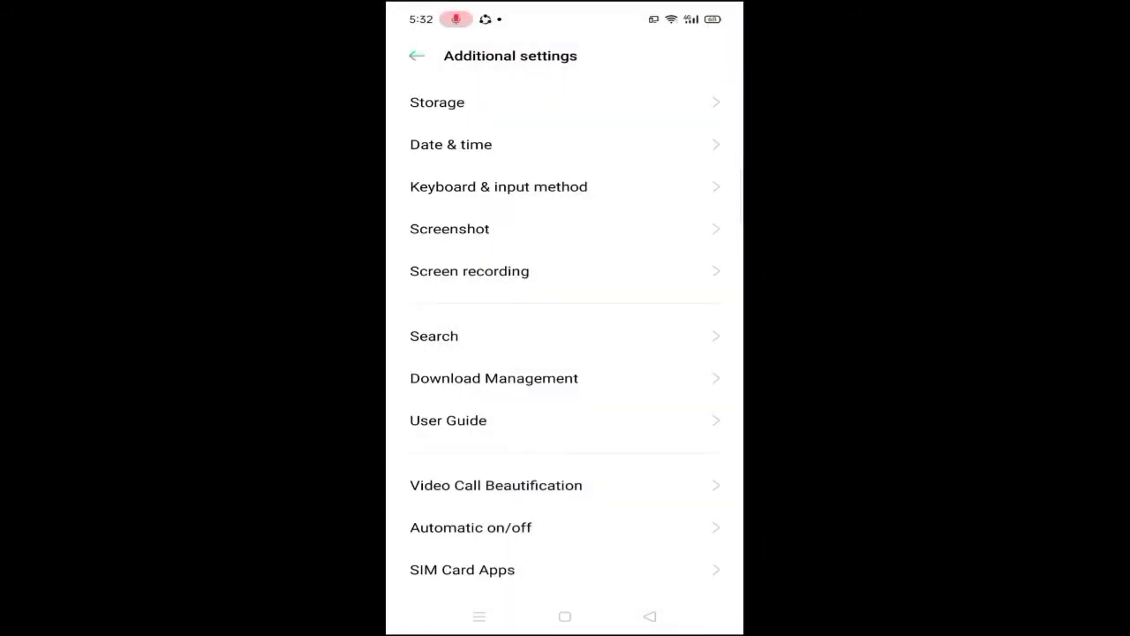
left_click(651, 617)
left_click(650, 616)
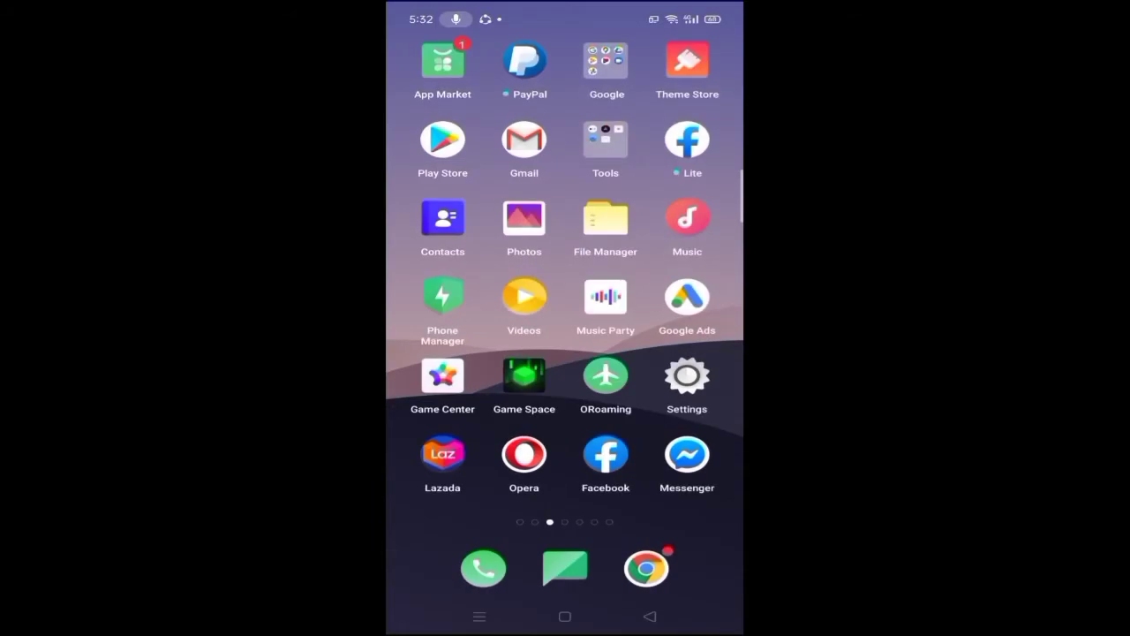
left_click(565, 567)
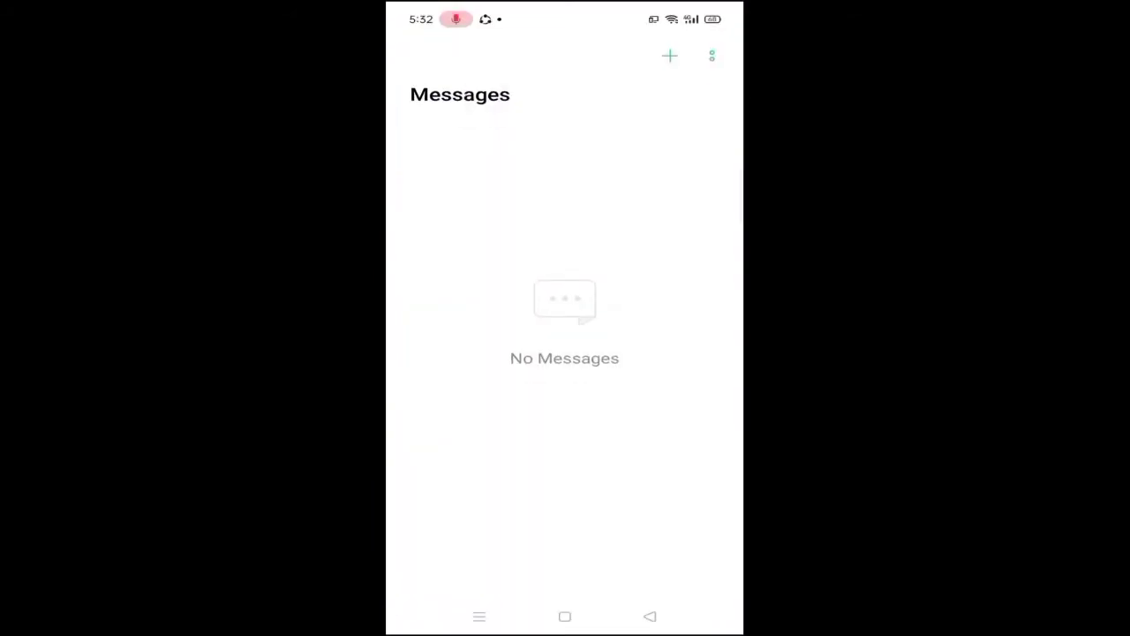
left_click(669, 56)
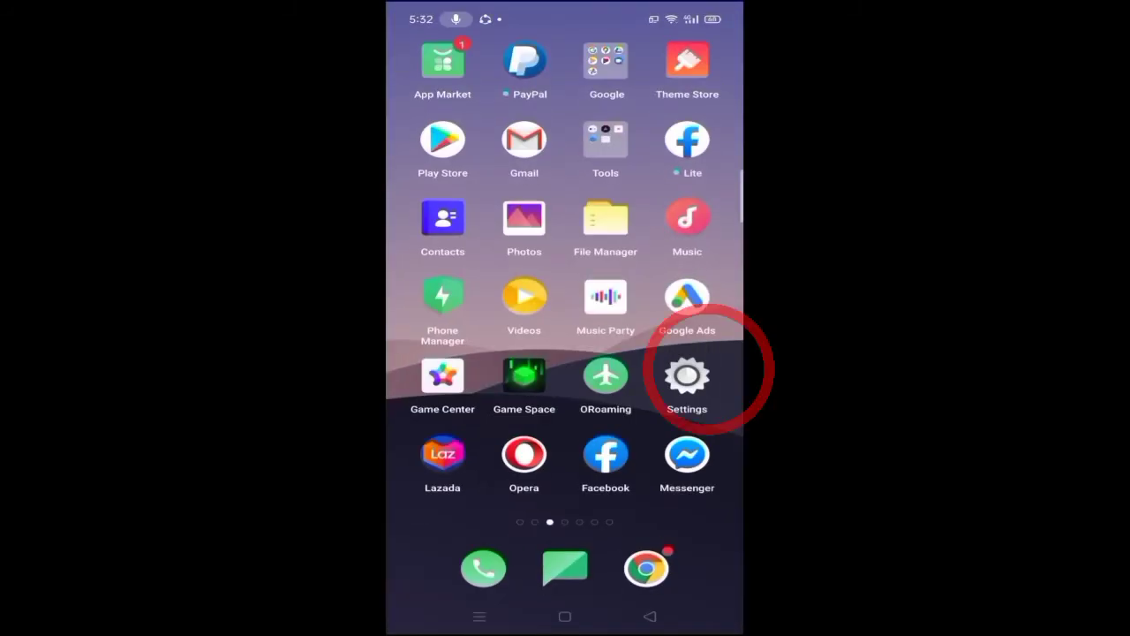
Reopen Settings and go through Additional settings to Keyboard & input method.
left_click(687, 375)
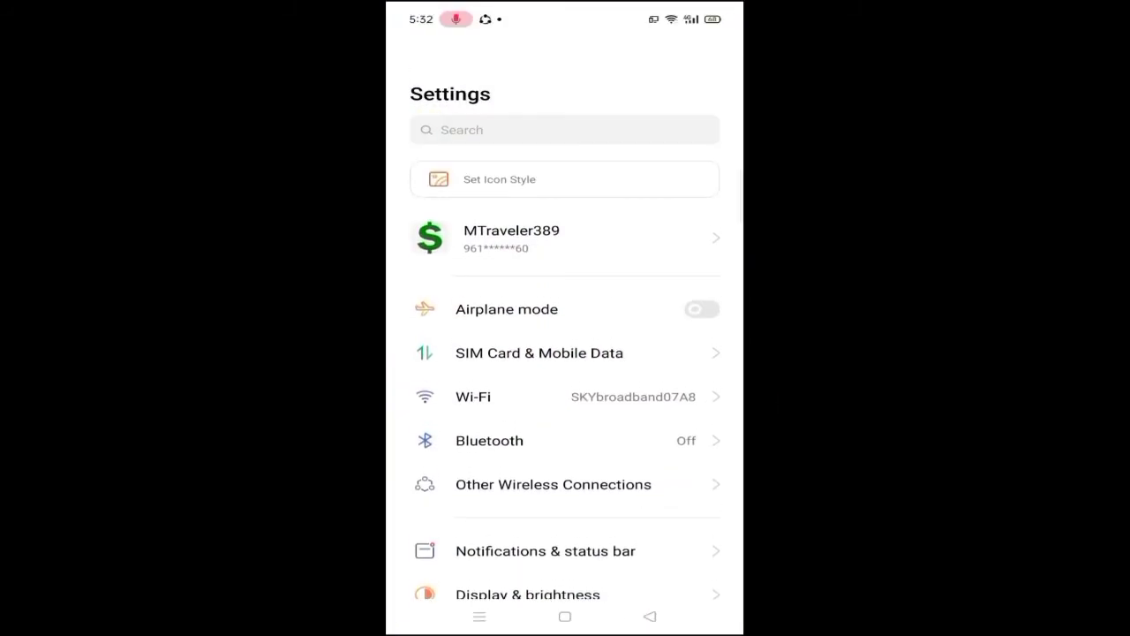
scroll(565, 353, "down", 5)
scroll(565, 353, "down", 3)
scroll(565, 353, "down", 3)
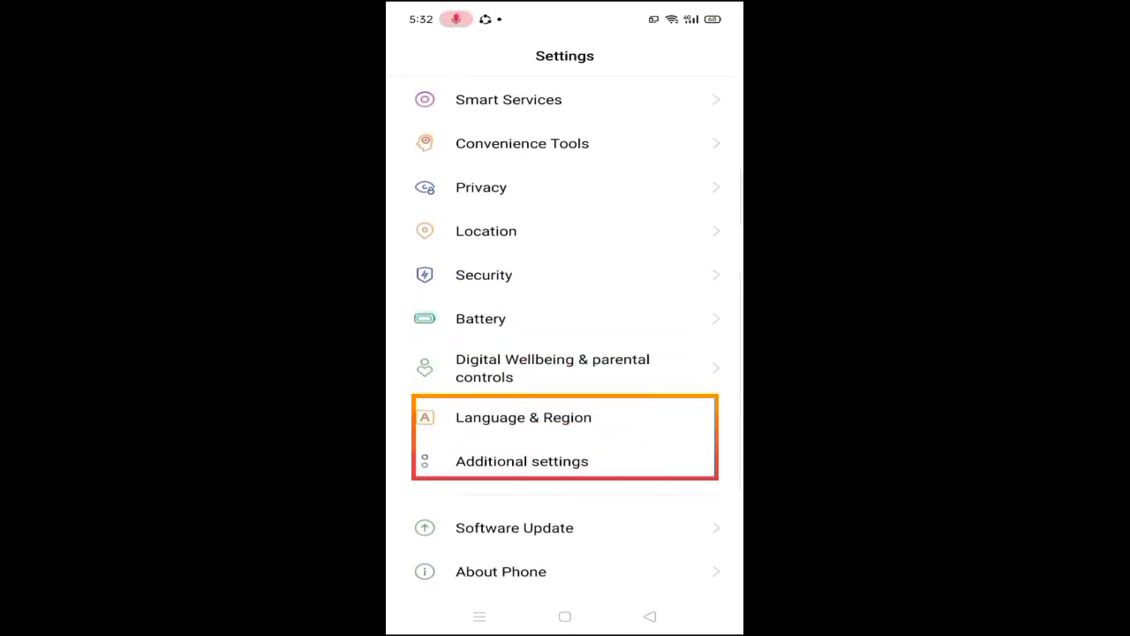
left_click(522, 419)
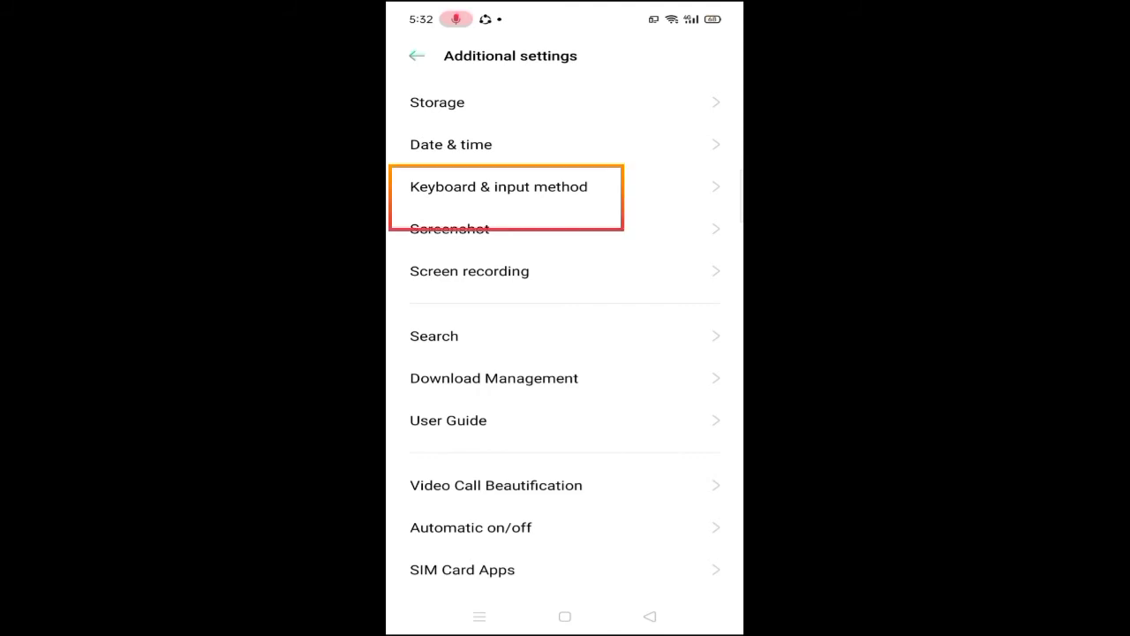
left_click(499, 186)
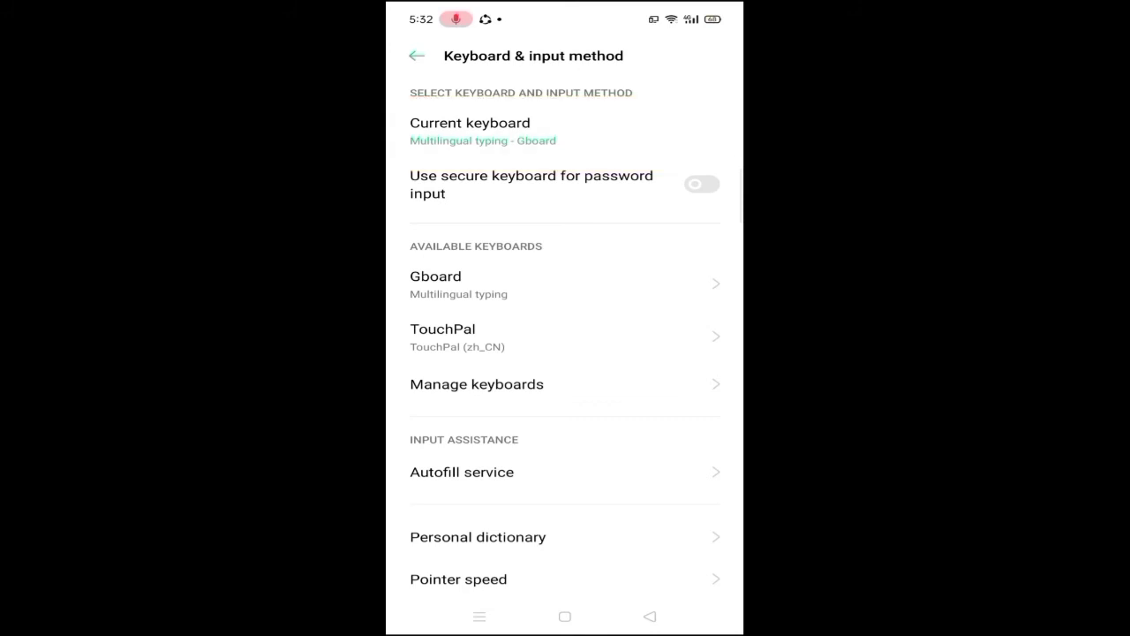
Restore TouchPal as the default keyboard and back out of Settings to the home screen.
left_click(470, 130)
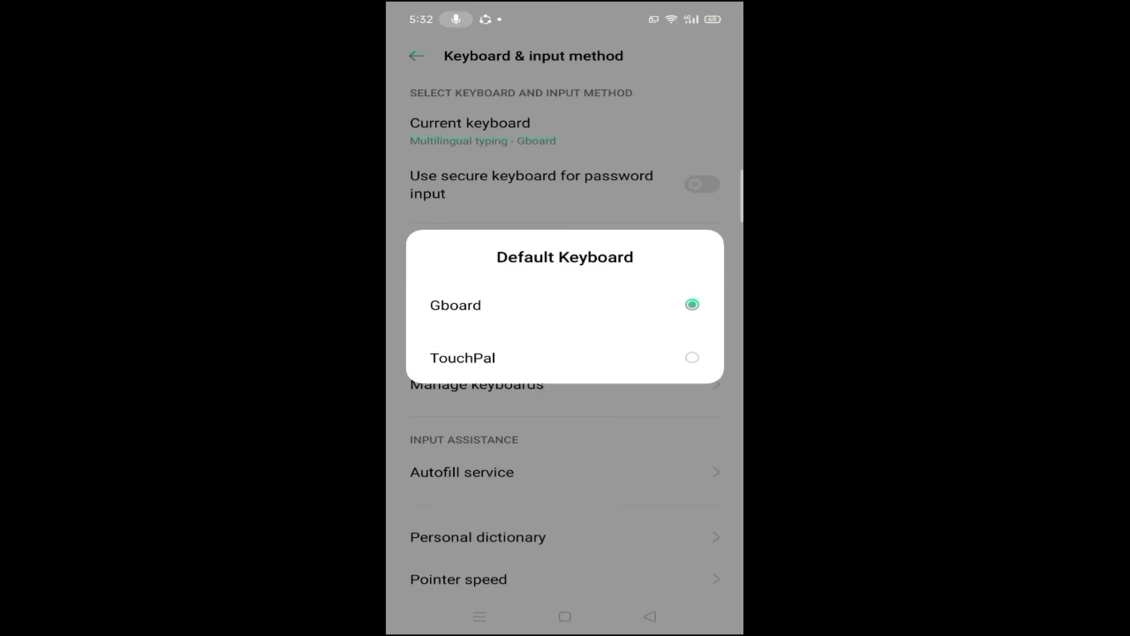
left_click(565, 357)
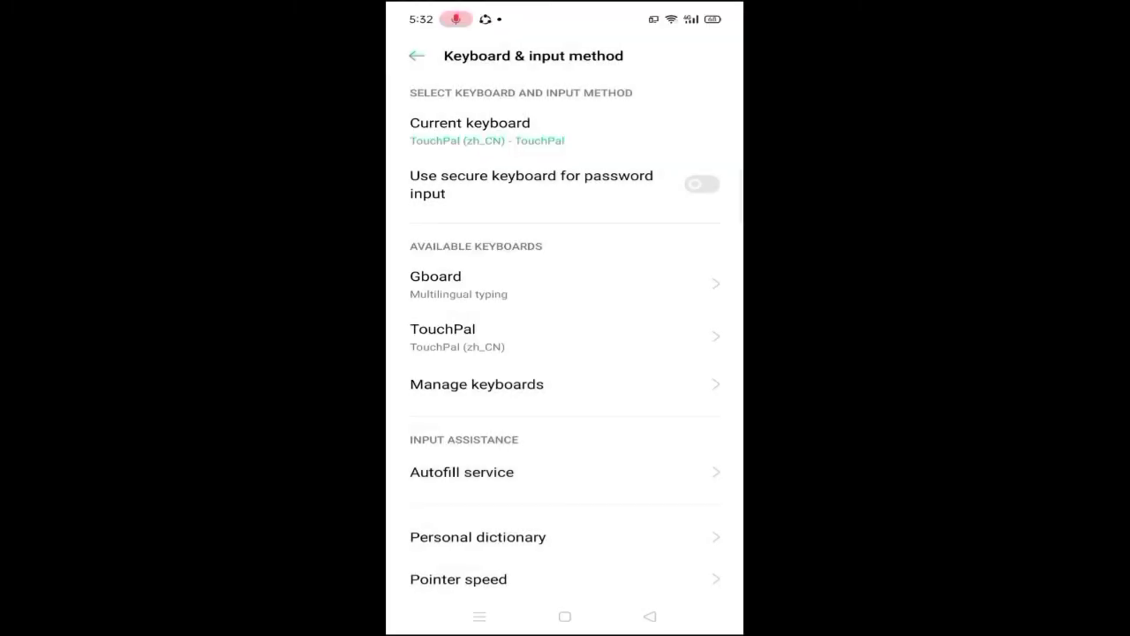
left_click(650, 617)
left_click(650, 617)
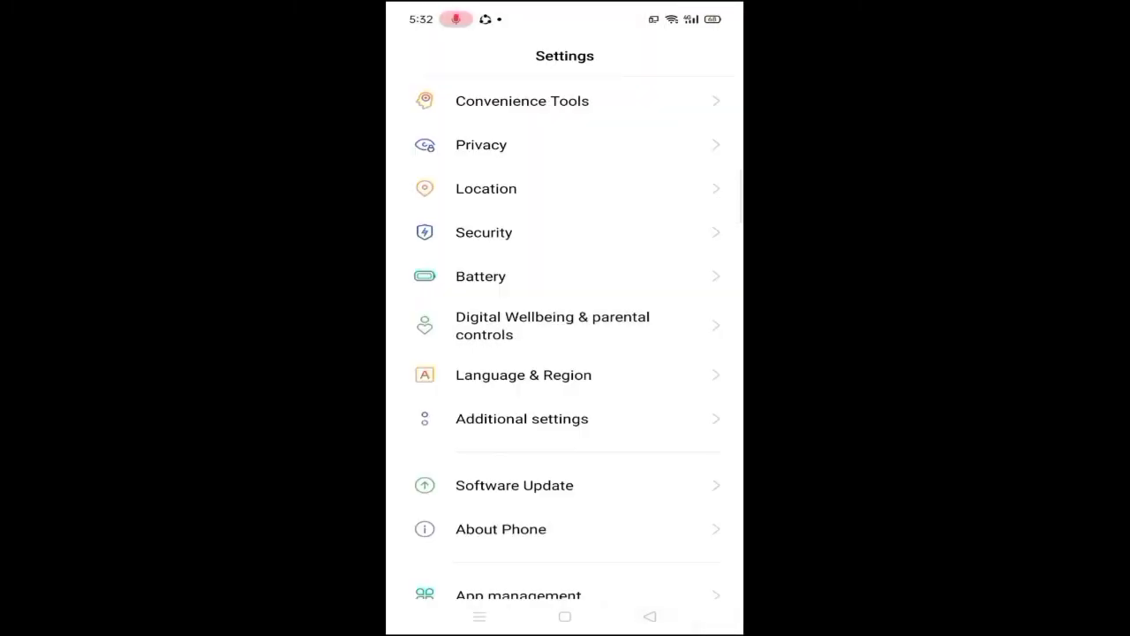
left_click(651, 617)
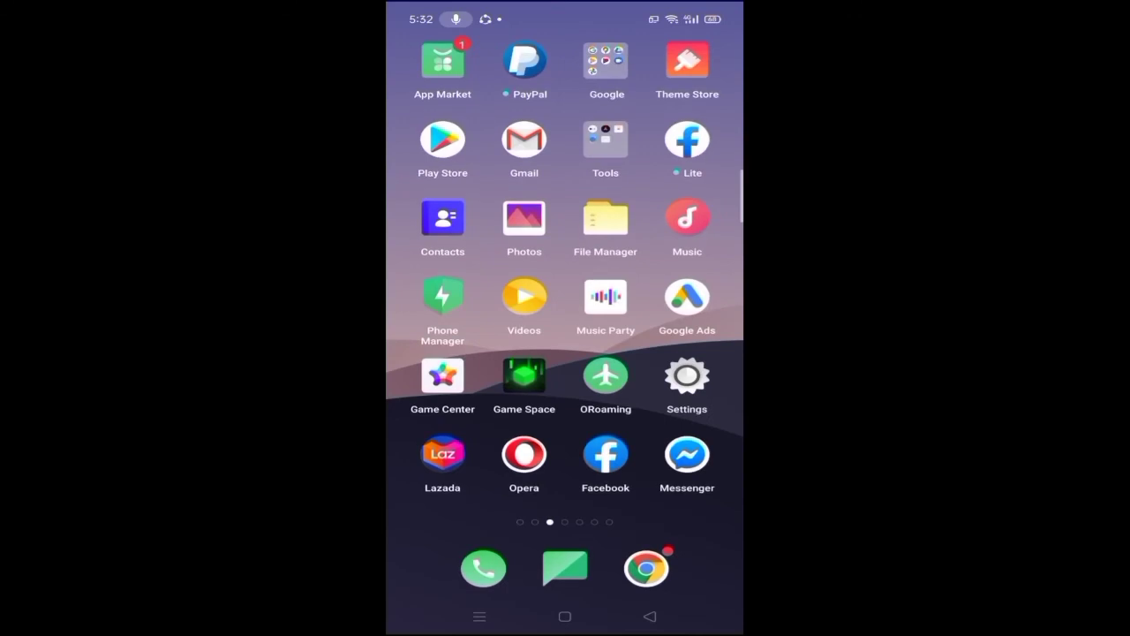
Start a new Messages draft to confirm TouchPal is back, then exit Messages.
left_click(565, 567)
left_click(670, 56)
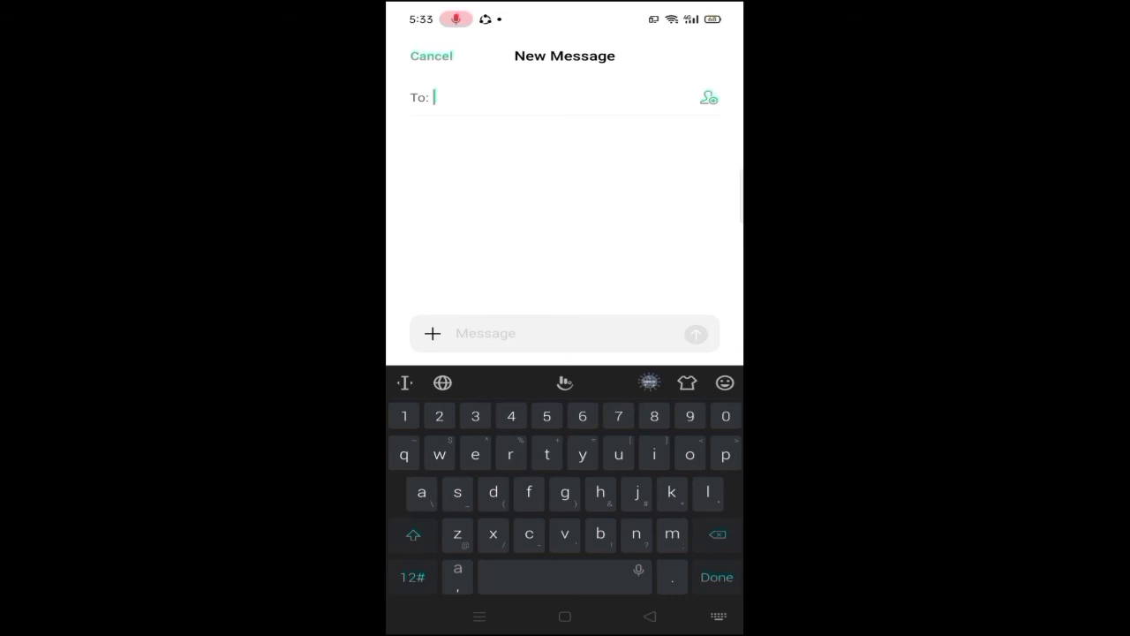
left_click(650, 616)
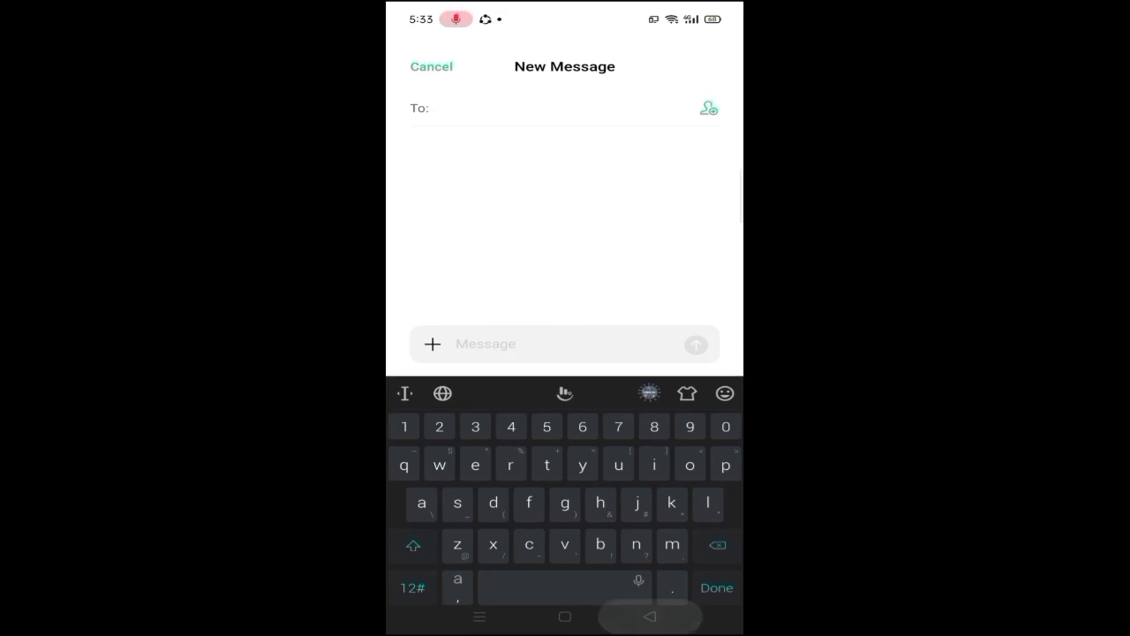